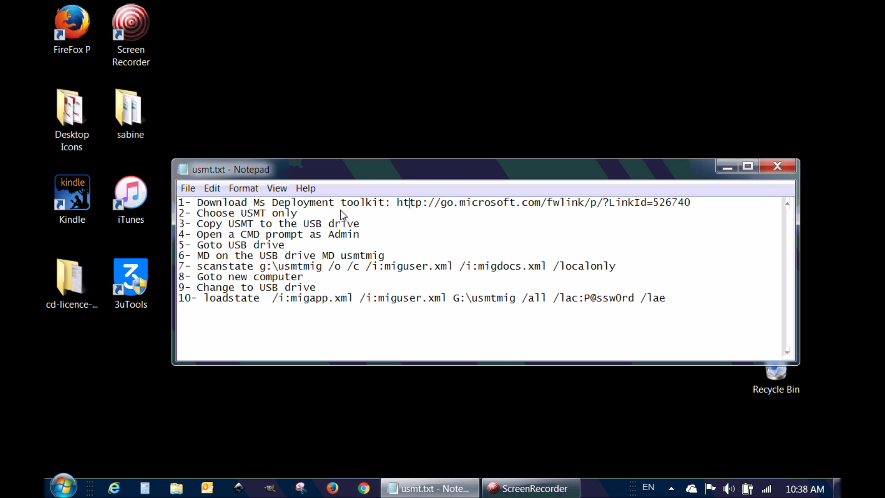
Copy the Deployment Kit download link from line 1 of usmt.txt and launch Google Chrome
drag(253, 203, 678, 202)
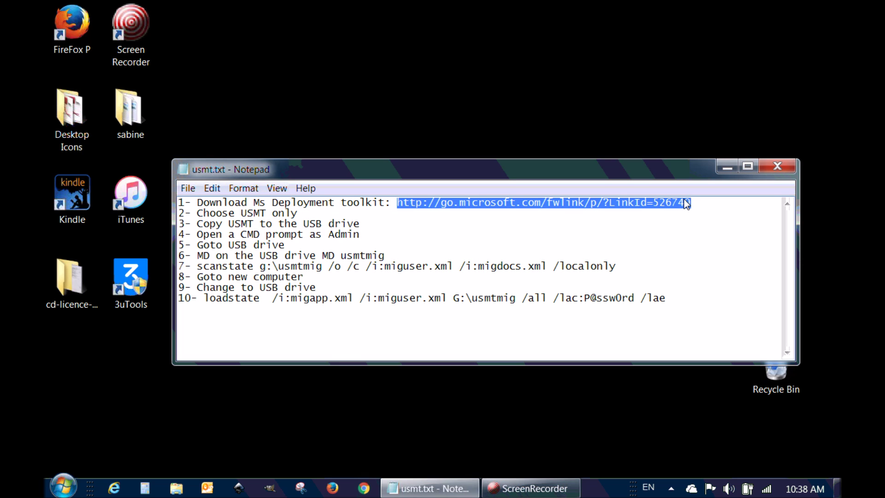
right_click(690, 203)
click(683, 243)
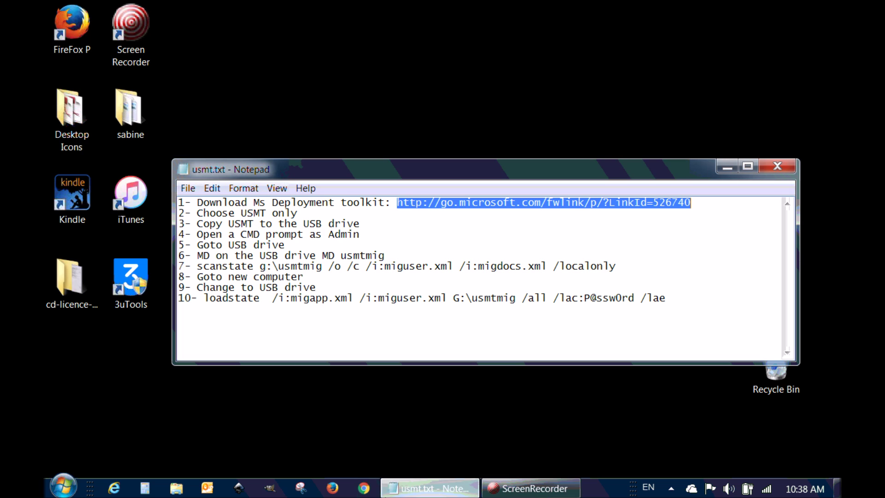
click(364, 488)
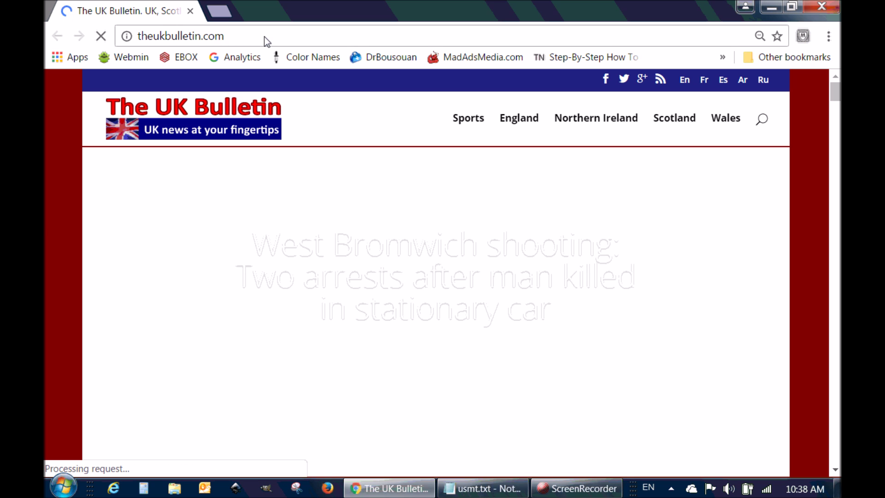
Load the copied Microsoft link in Chrome to download adksetup.exe, then open the downloaded file
click(260, 33)
key(ctrl+v)
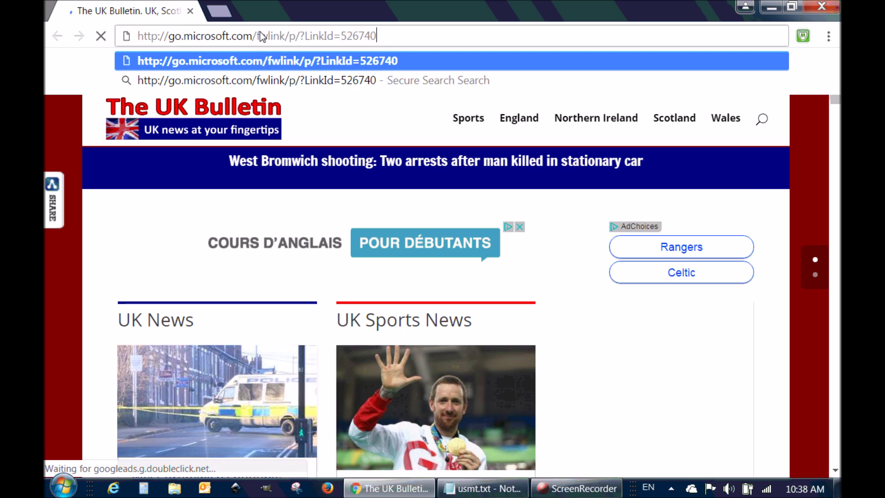
key(Return)
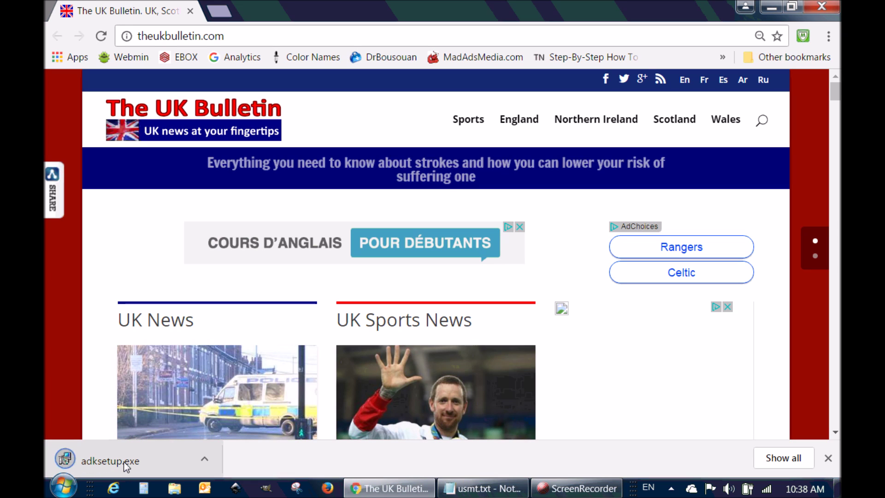
click(115, 466)
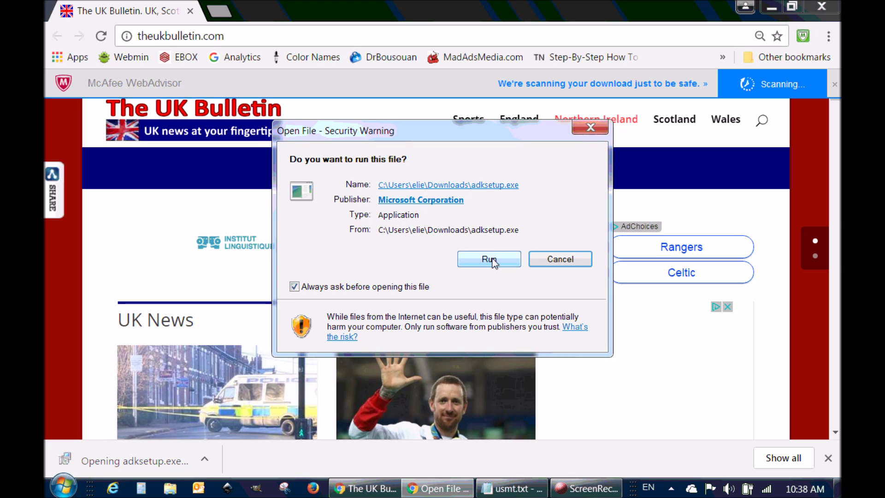
Run adksetup.exe, decline sending anonymous usage data, and accept the licence terms
click(489, 260)
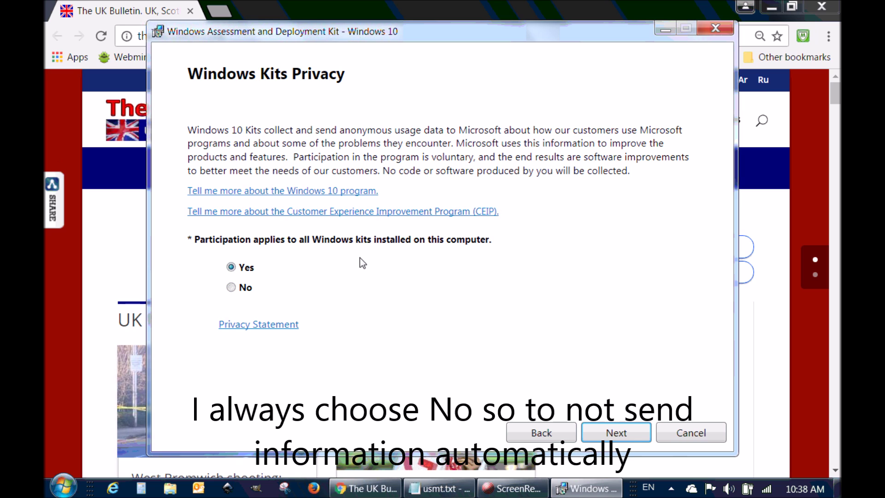
click(237, 289)
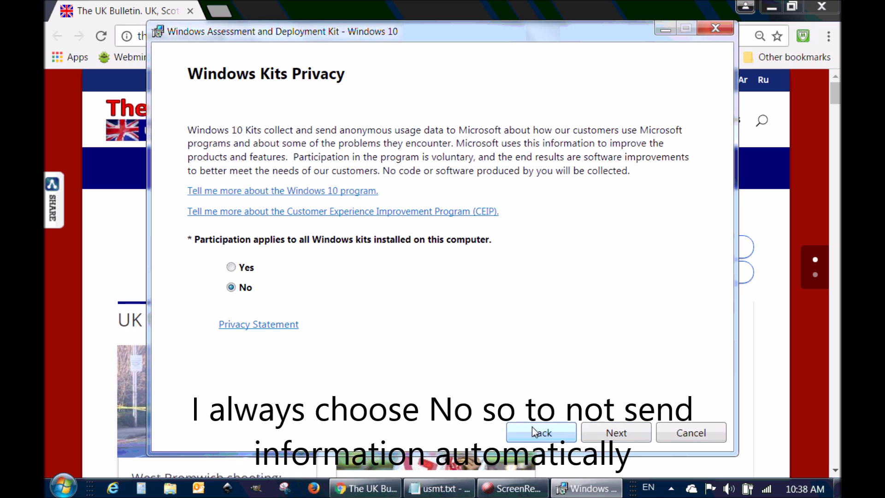
click(608, 435)
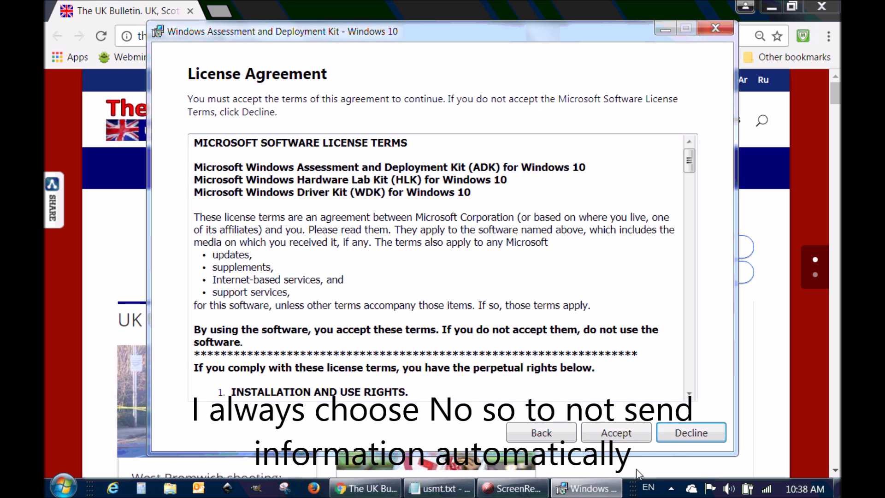
click(616, 433)
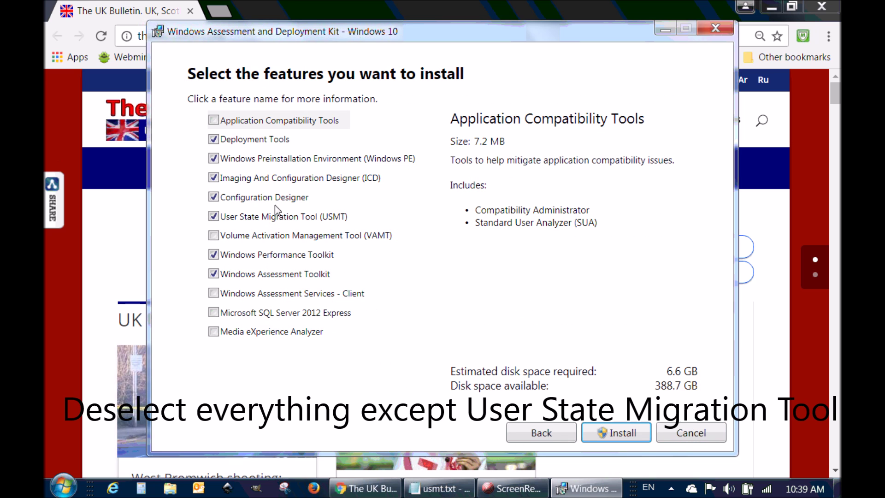
Deselect every feature except User State Migration Tool (USMT) and start the installation
click(214, 139)
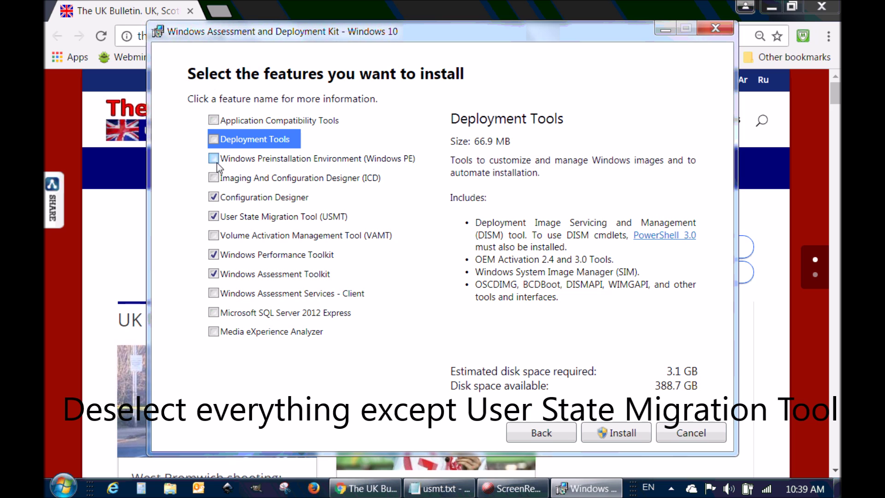
click(214, 197)
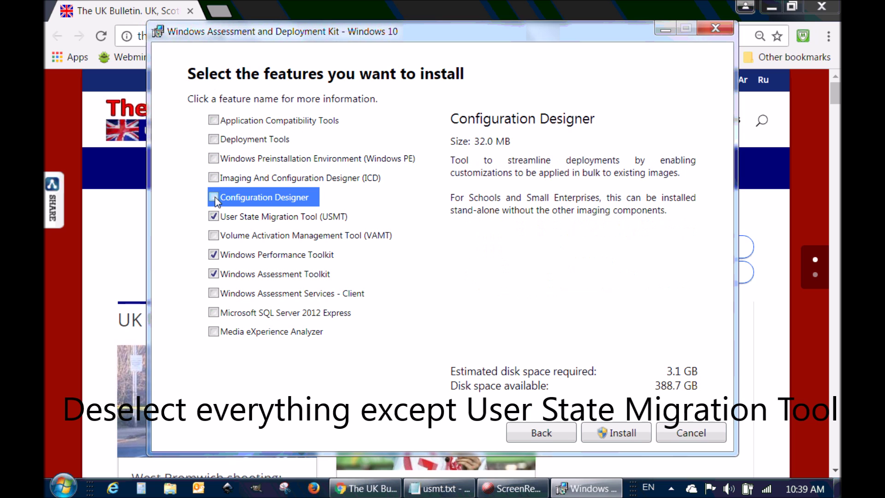
click(213, 255)
click(213, 275)
click(212, 274)
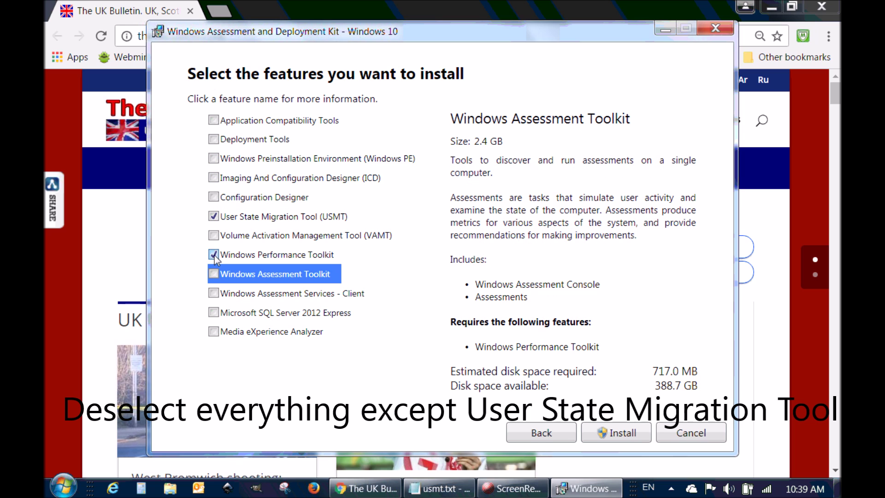
click(213, 255)
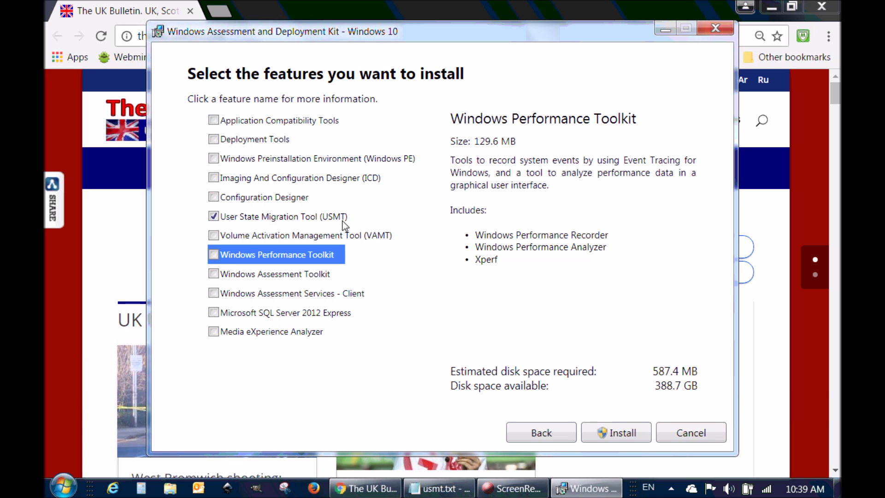
click(616, 434)
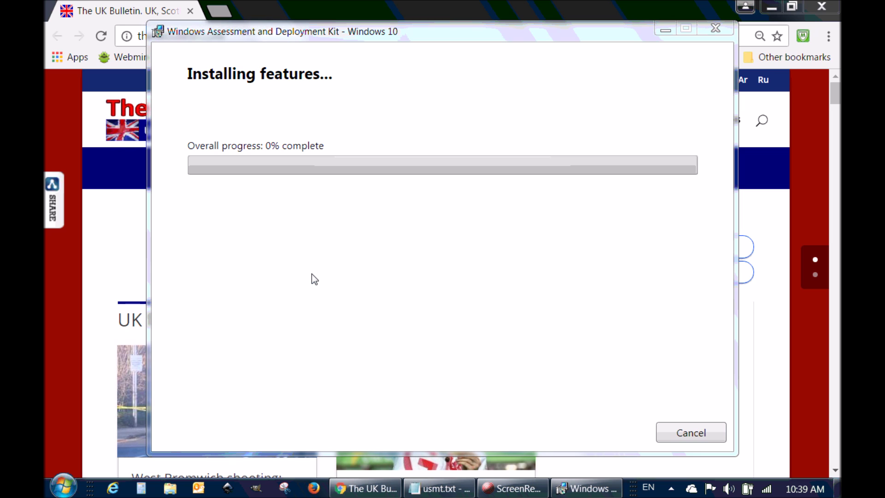
Let the ADK installation finish, open Local Disk (C:), and restore the installer window
click(513, 493)
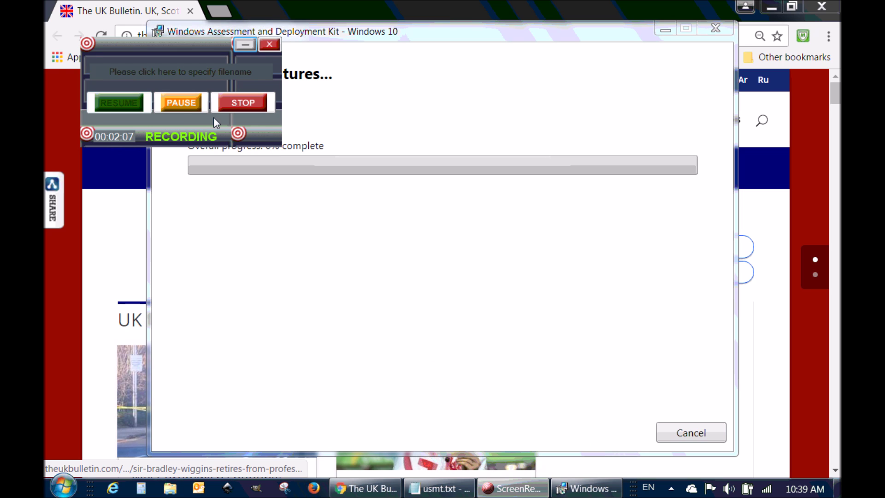
click(183, 103)
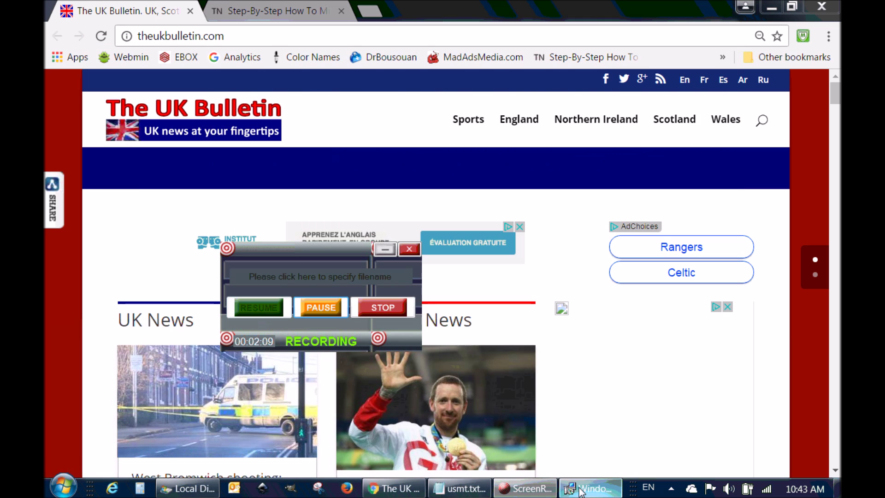
click(579, 482)
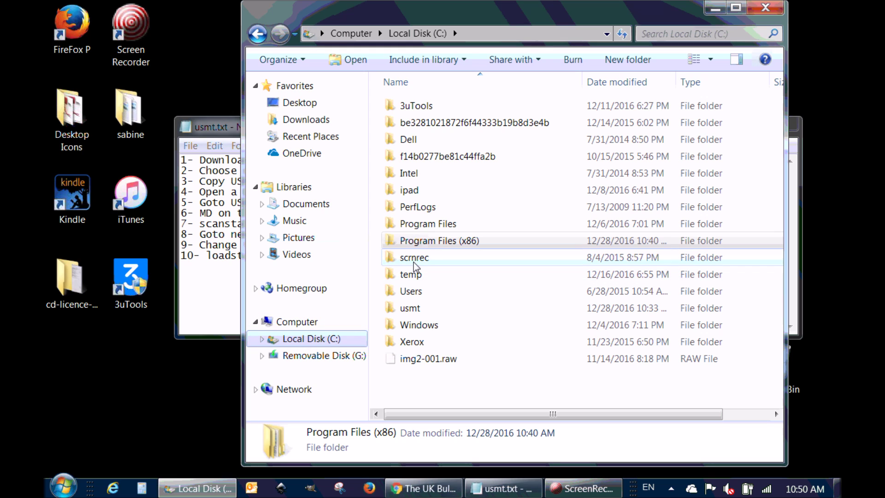
Browse to Program Files (x86)\Windows Kits\10\Assessment and Deployment Kit\User State Migration Tool
double_click(452, 245)
scroll(461, 265, down, 4)
scroll(462, 267, down, 8)
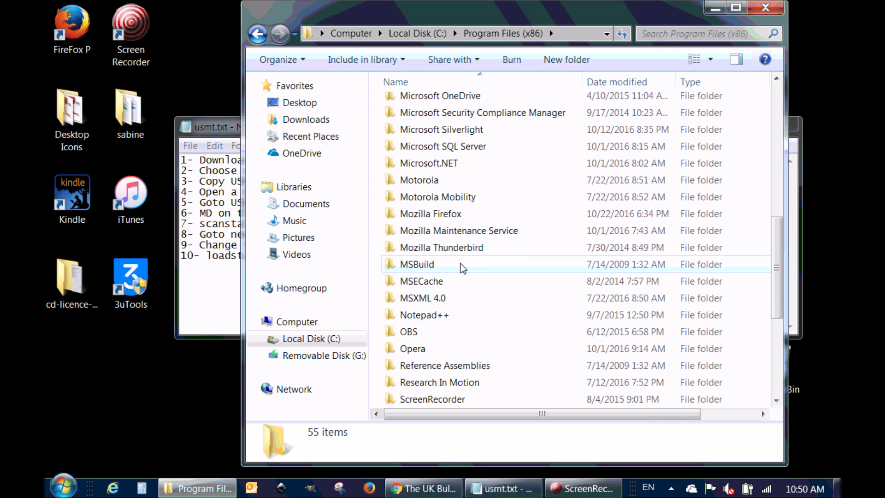
scroll(462, 269, down, 1)
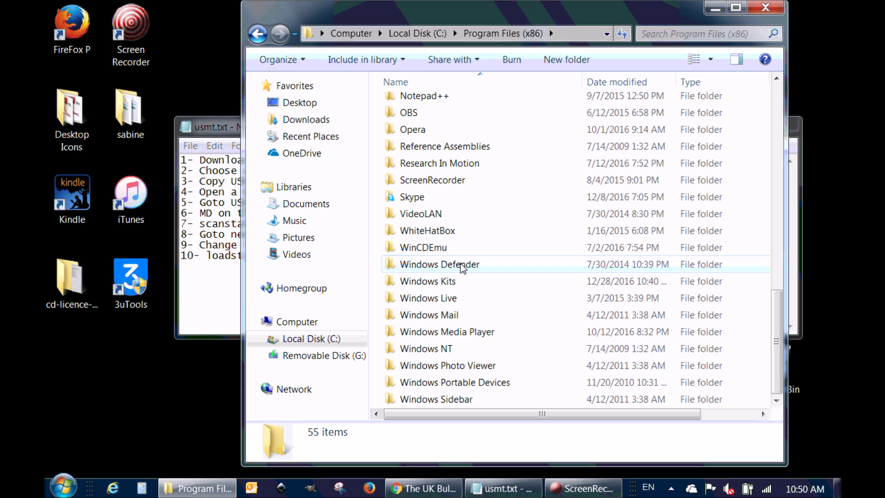
double_click(425, 281)
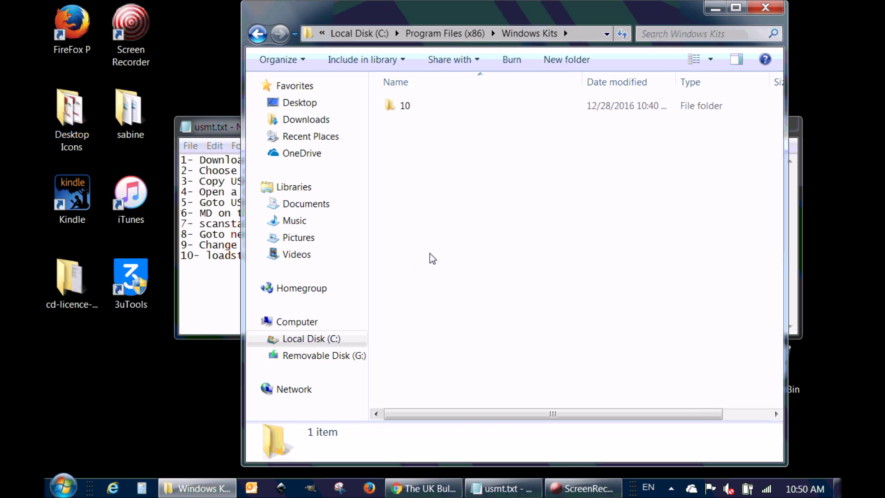
double_click(391, 109)
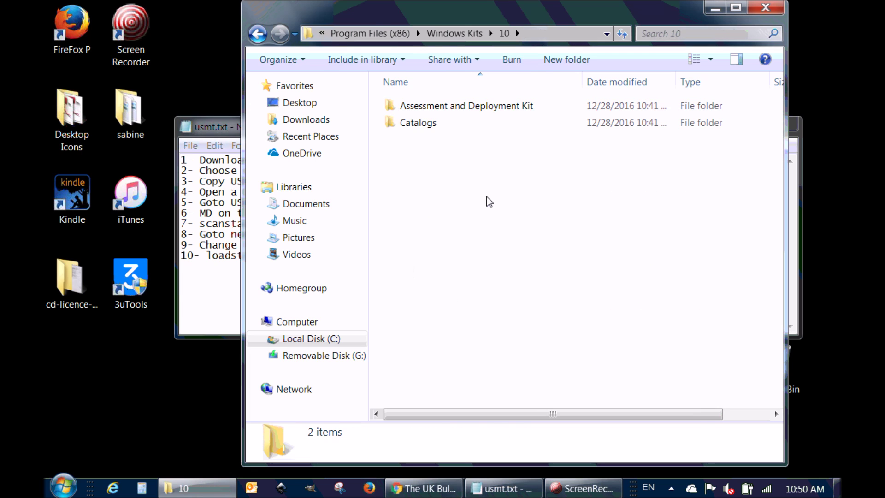
click(417, 110)
double_click(417, 111)
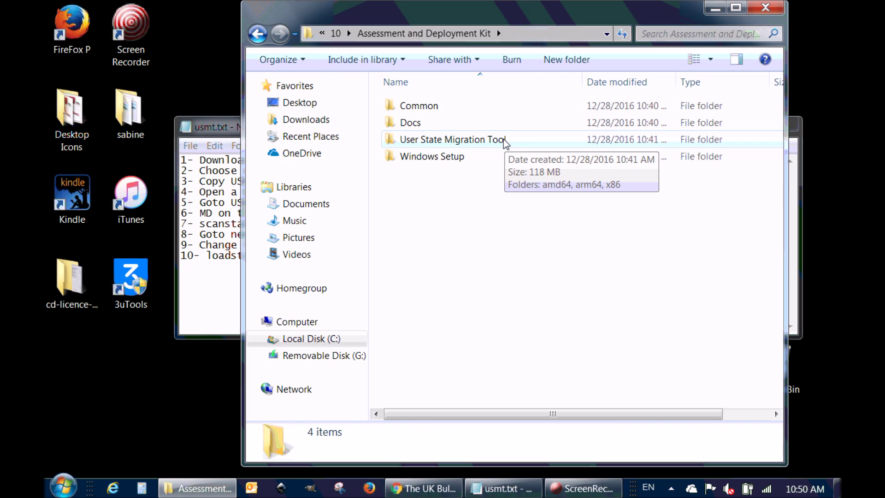
click(409, 146)
double_click(408, 142)
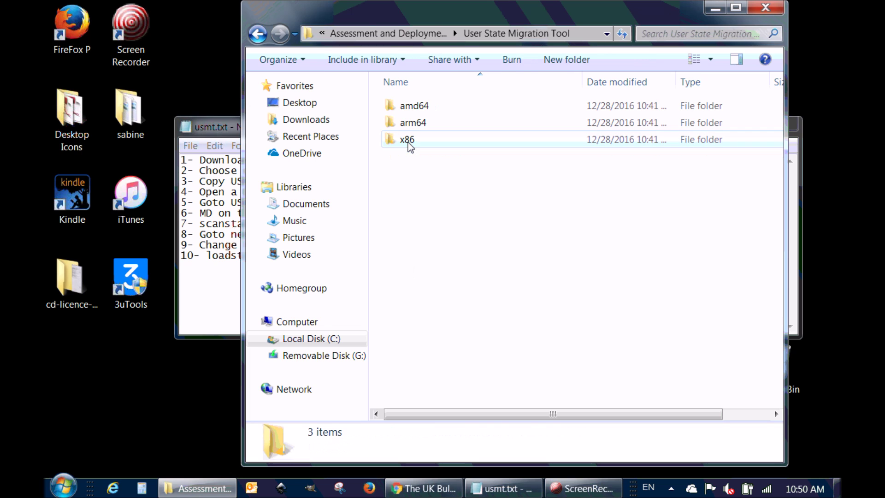
Send the amd64 folder to Removable Disk (G:)
click(413, 110)
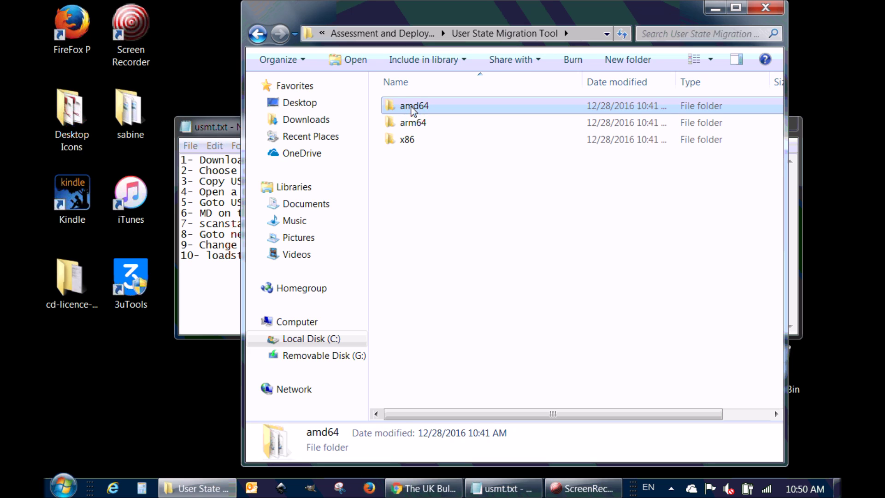
right_click(412, 109)
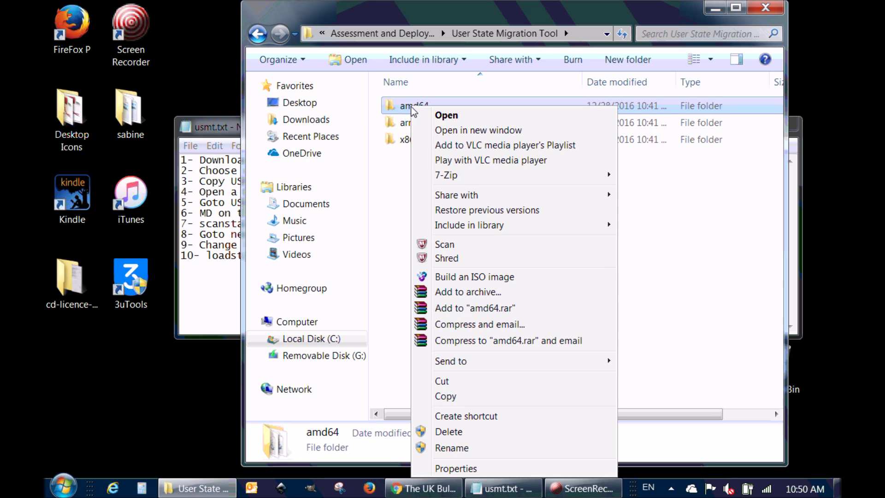
mouse_move(543, 365)
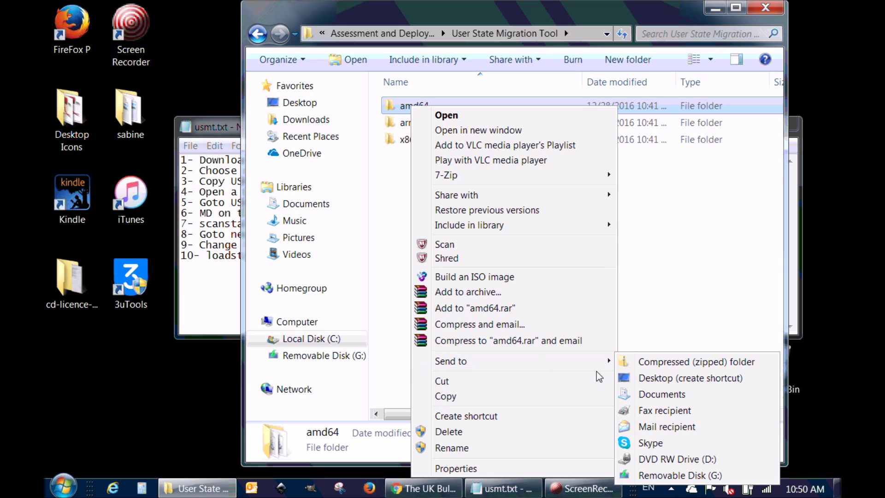
click(661, 477)
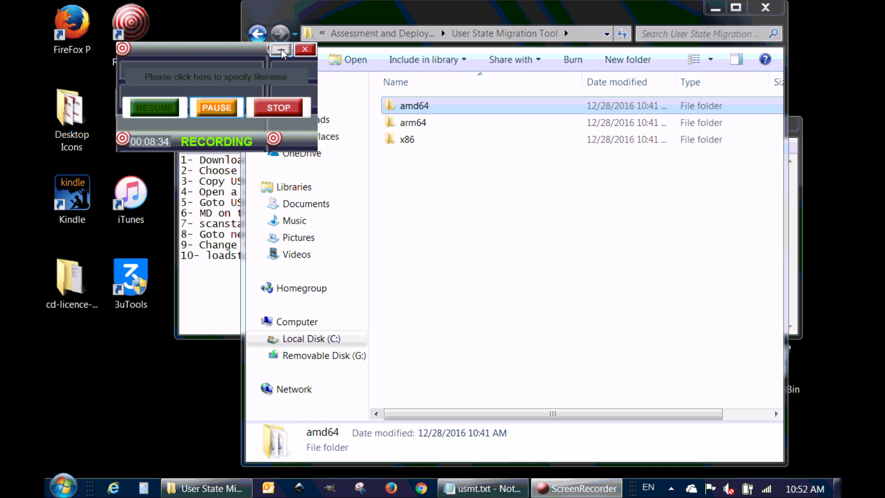
Minimize Explorer and launch cmd.exe as administrator from the Start search
click(281, 51)
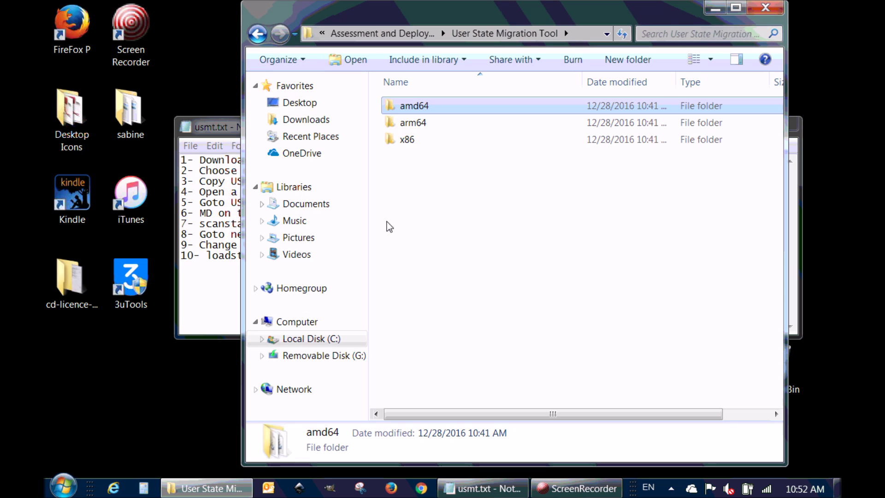
click(160, 427)
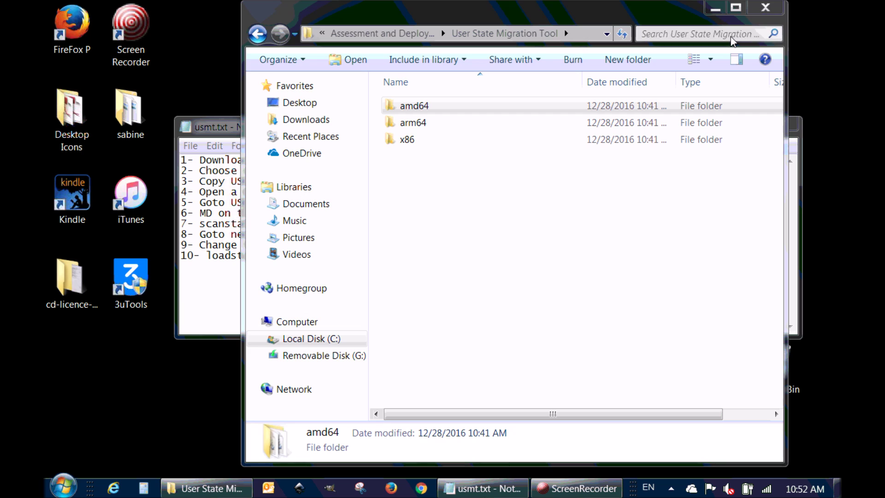
click(715, 7)
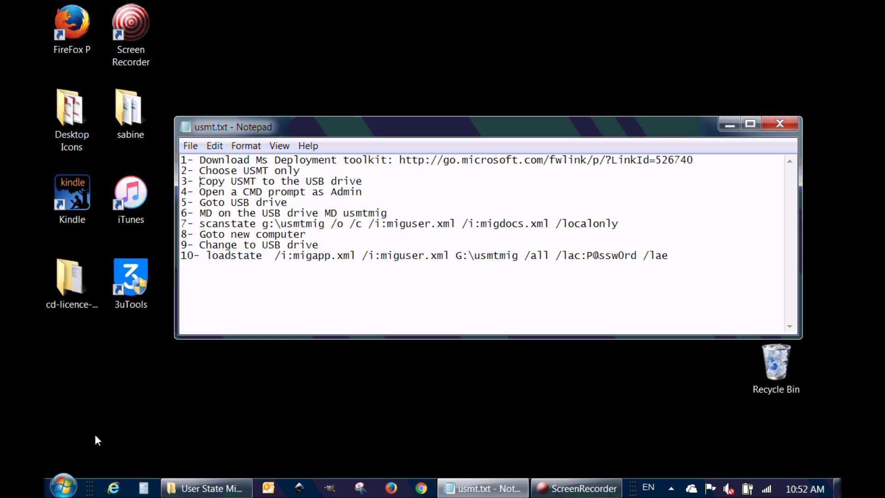
click(64, 487)
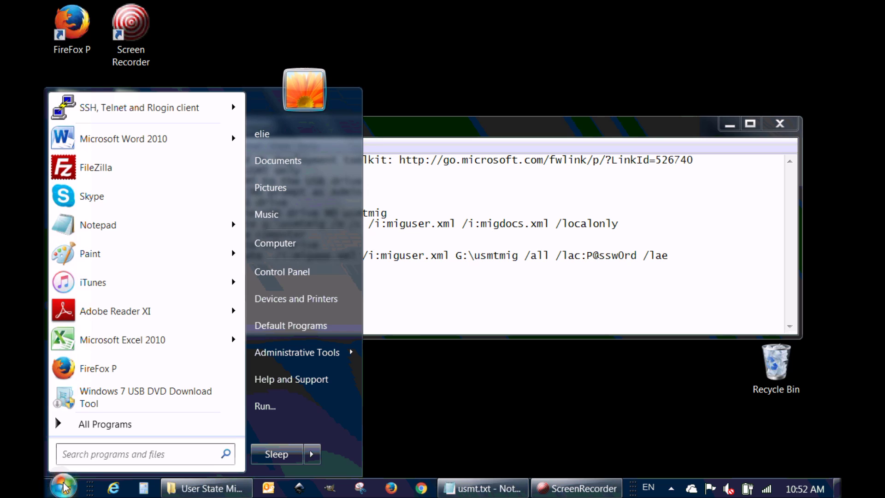
text(cmd)
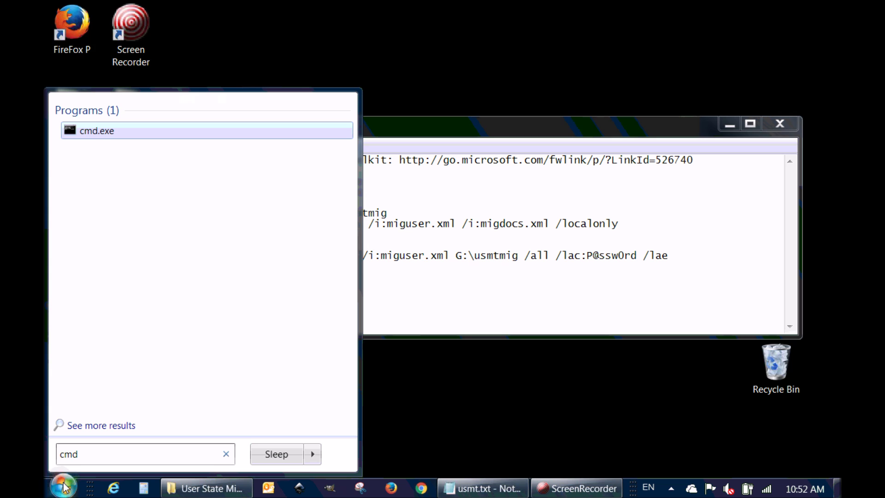
right_click(93, 132)
click(137, 134)
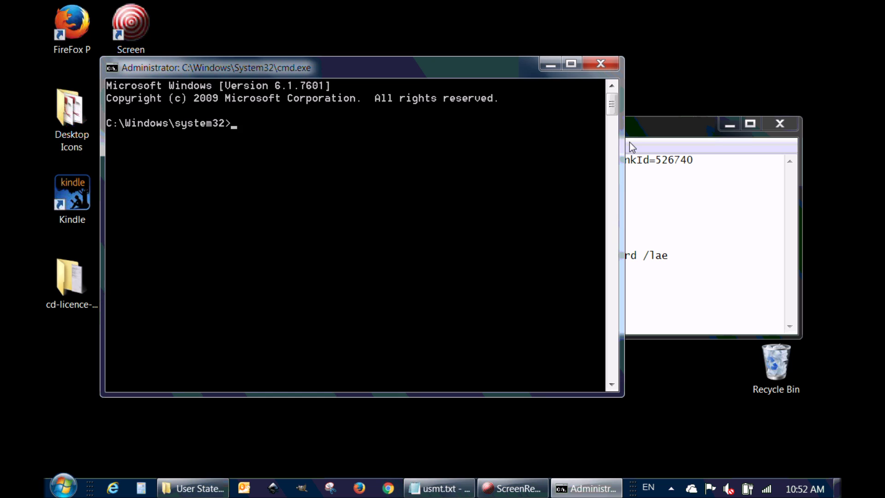
Switch to drive G:, create the usmtmig folder, and change into amd64
text(g:)
key(Return)
text(md usmtmig)
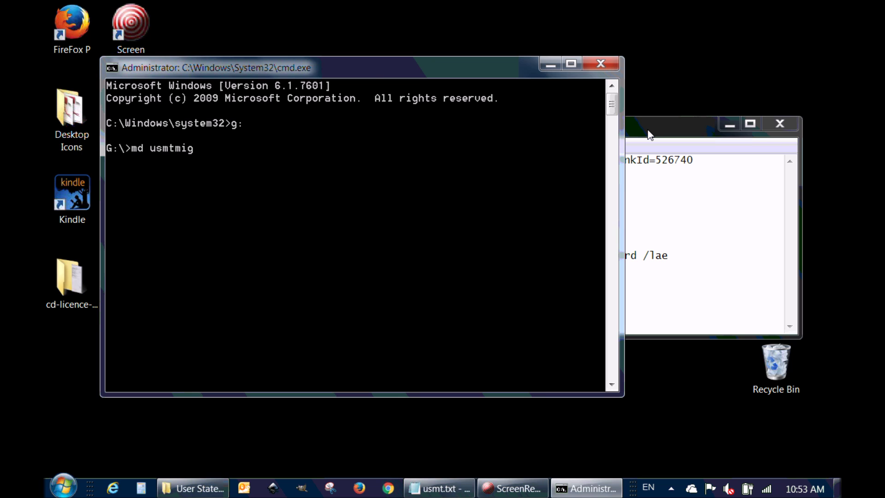
key(Return)
text(cd amd64)
key(Return)
Copy step 7's scanstate g:\usmtmig /o /c /i:miguser.xml /i:migdocs.xml /localonly command into the G:\amd64 prompt
click(653, 133)
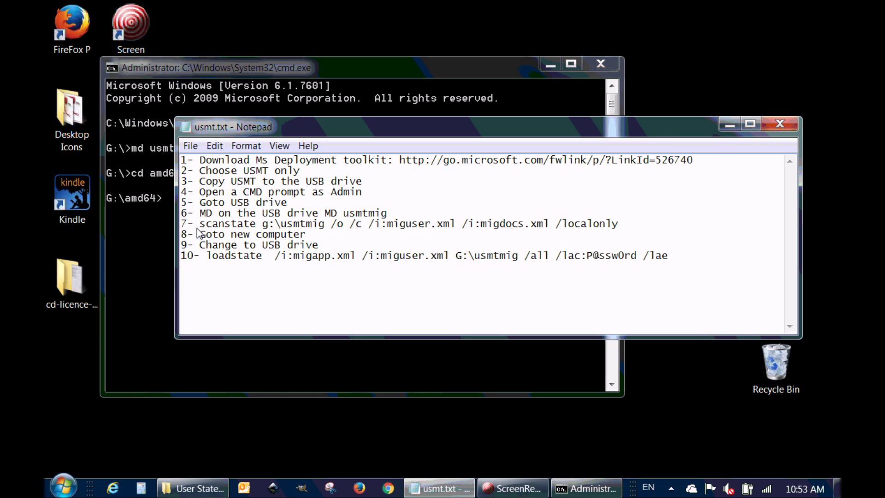
drag(199, 224, 619, 225)
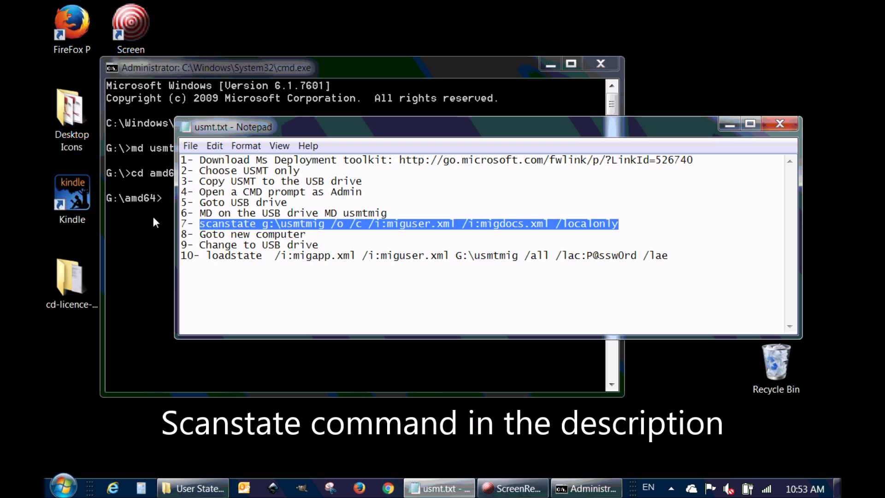
right_click(210, 230)
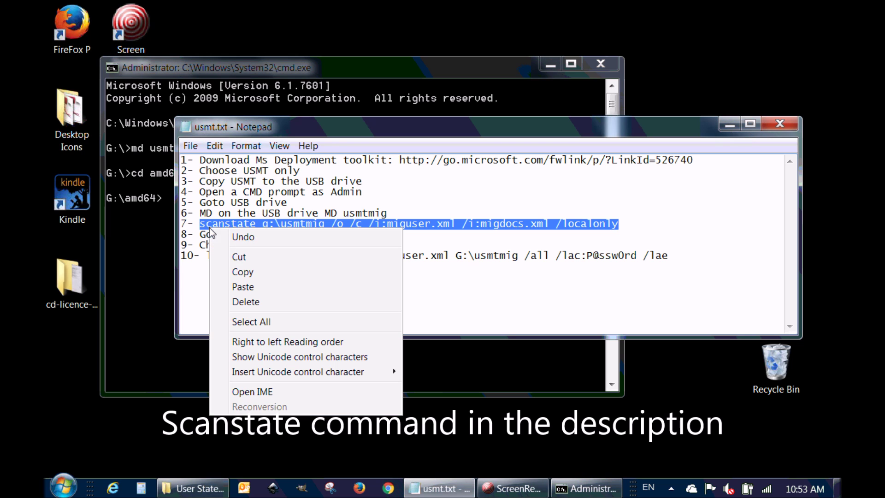
click(243, 275)
click(141, 244)
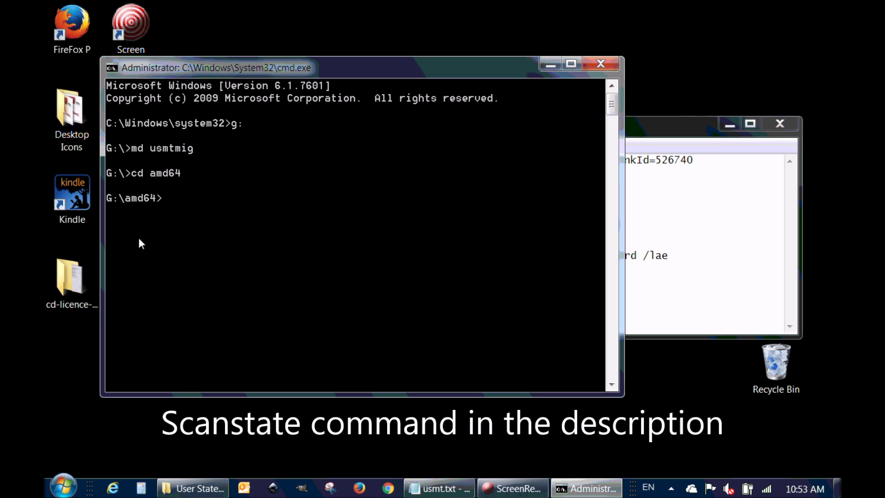
right_click(169, 198)
click(199, 238)
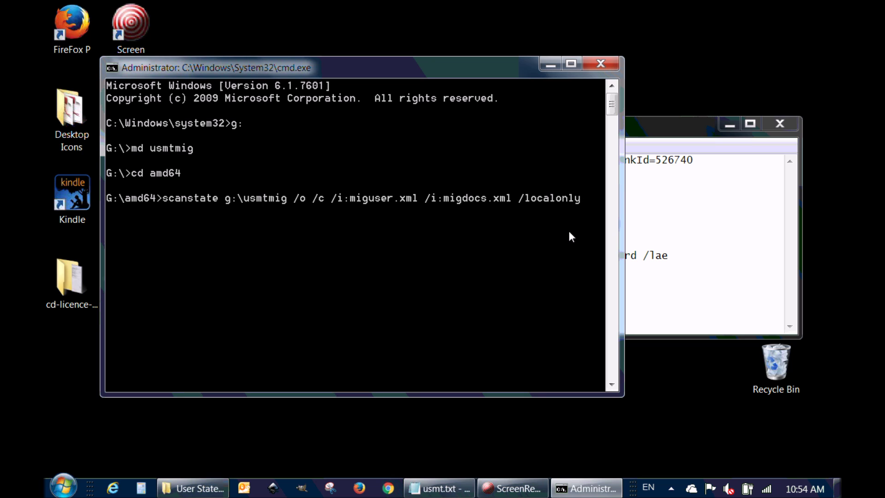
Execute the pasted scanstate command to capture user accounts and documents into G:\usmtmig
key(Return)
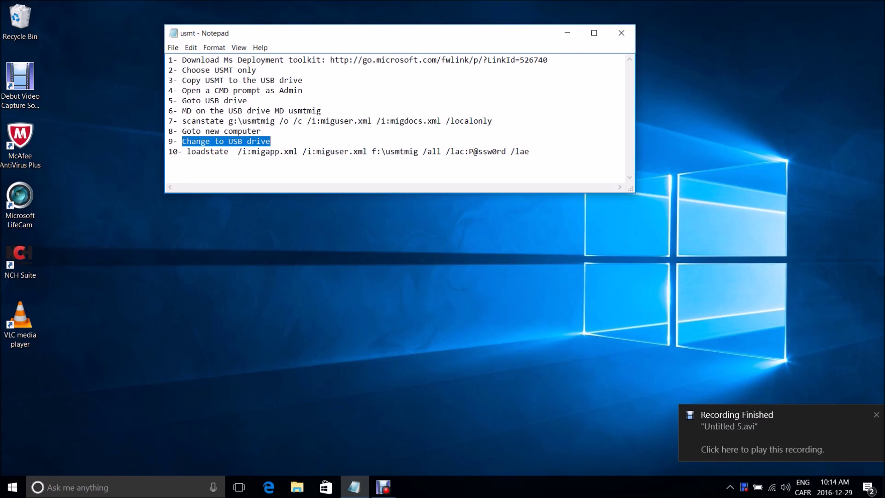
Review notes steps 8–9, highlight the f: drive letter in the line 10 loadstate command, then open Windows search
click(201, 131)
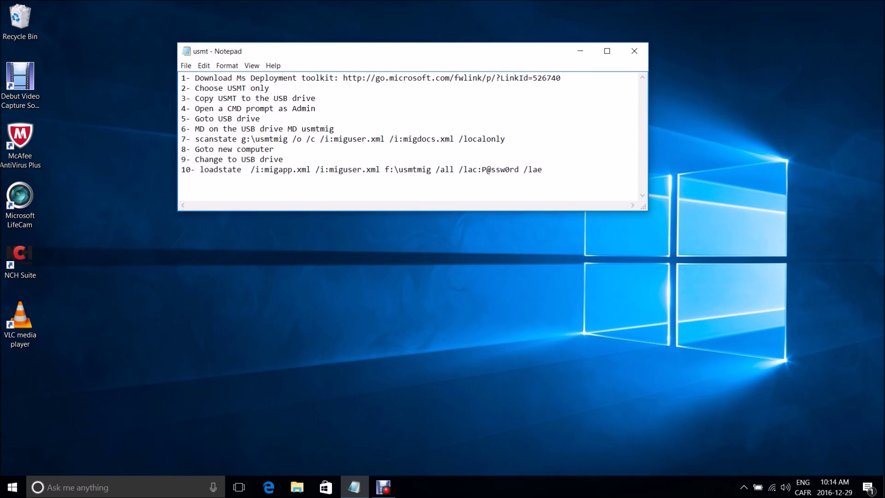
drag(200, 149, 275, 149)
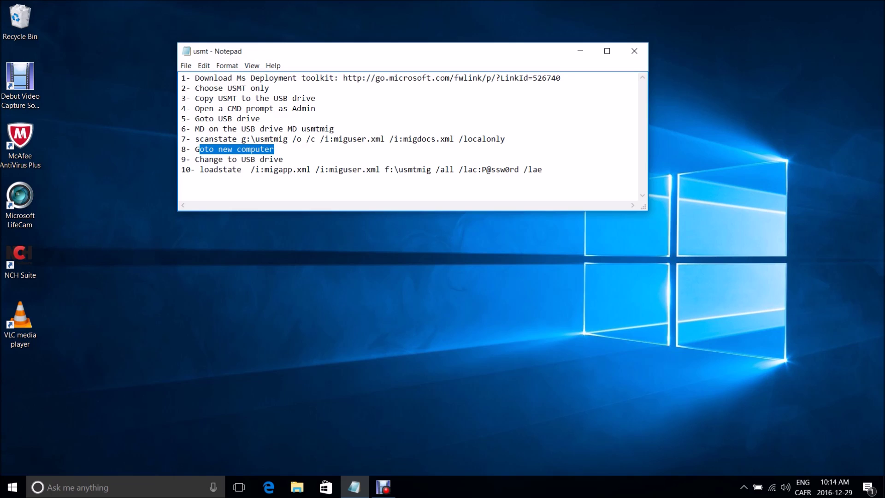
drag(195, 159, 283, 159)
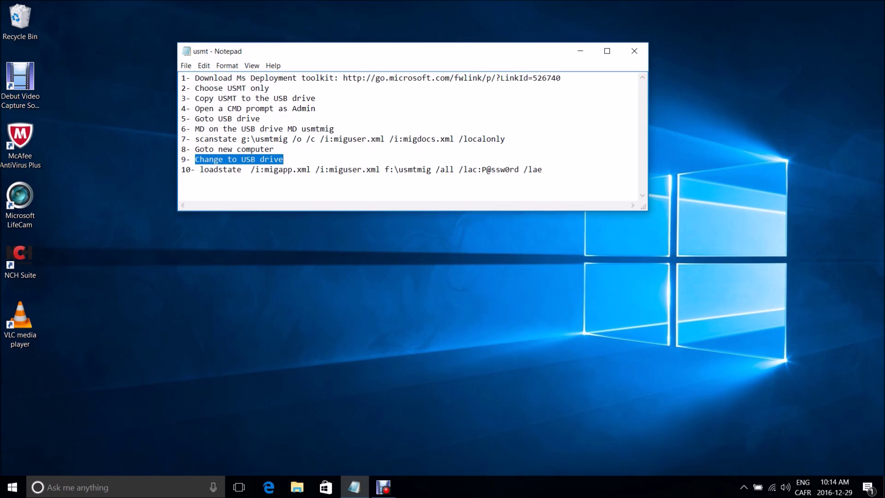
click(266, 159)
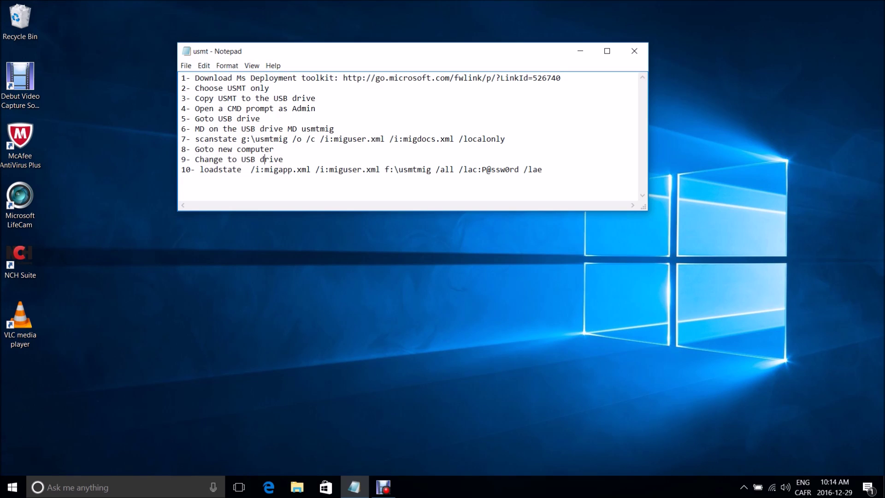
drag(385, 170, 395, 169)
key(super+s)
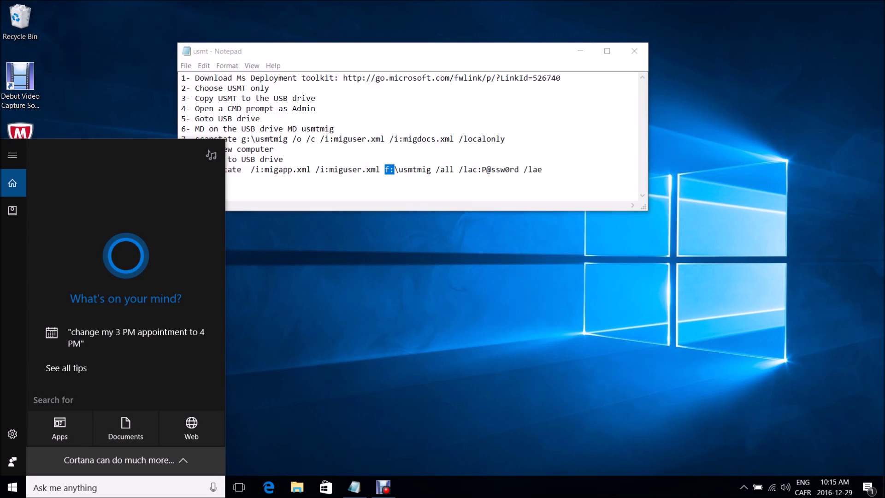
Launch Command Prompt as administrator from a 'cmd' search
text(cmd)
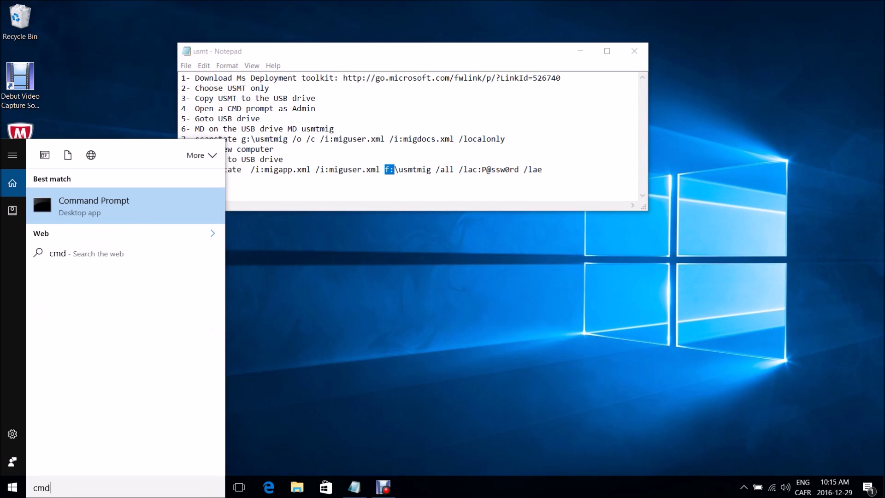
right_click(72, 204)
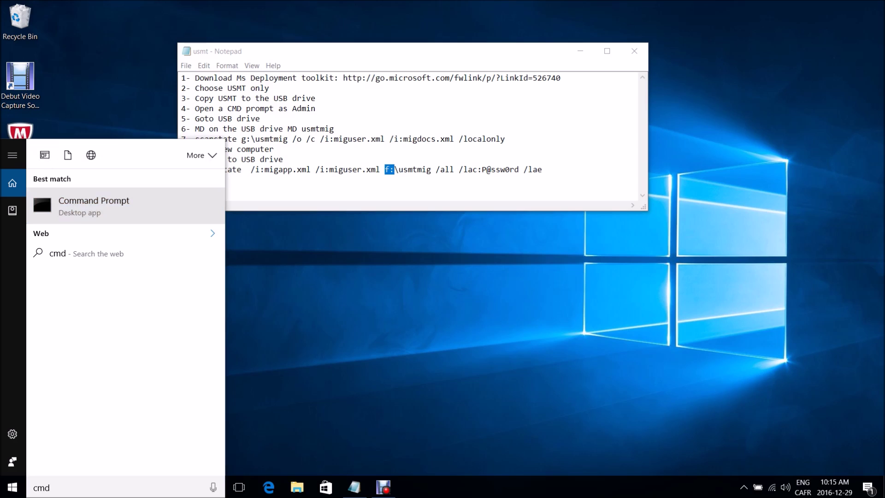
click(115, 218)
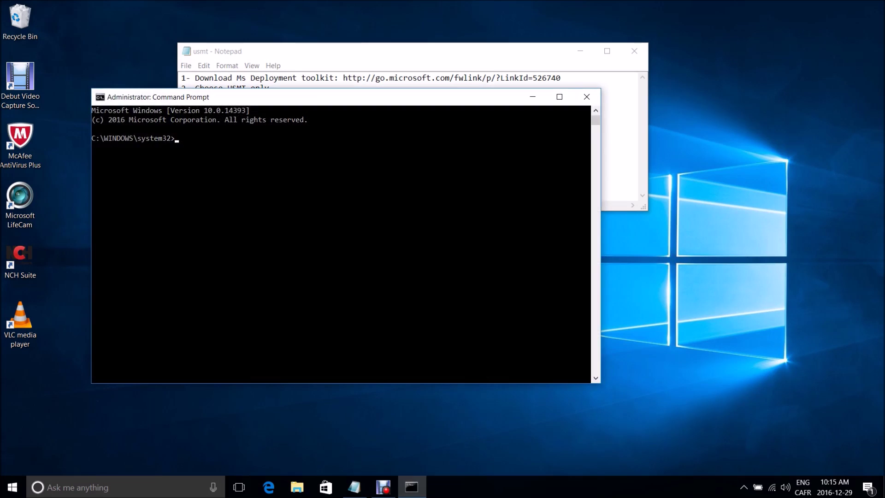
Switch to drive F:, change into the amd64 folder, and move the console aside
text(f:)
key(Return)
text(cd amd64)
key(Return)
drag(323, 97, 366, 176)
Copy line 10's loadstate command (/i:migapp.xml /i:miguser.xml f:\usmtmig /all /lac /lae) to the F:\amd64 prompt and run it
click(399, 169)
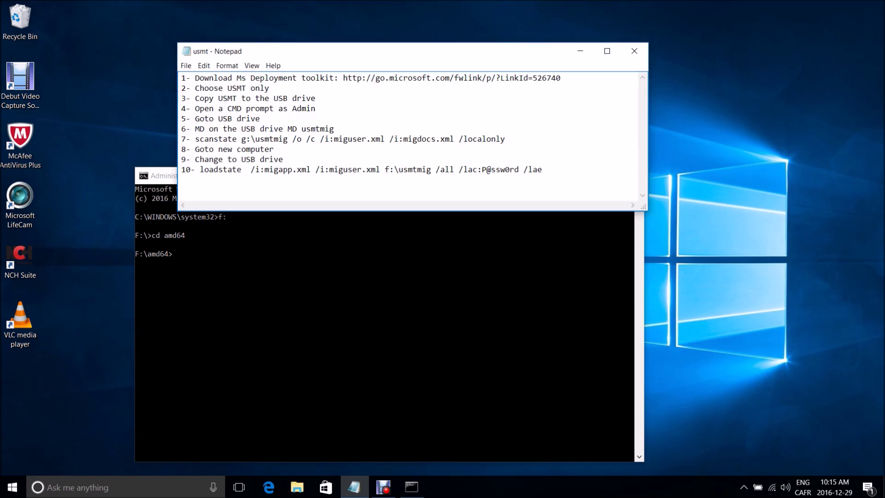
drag(200, 169, 543, 169)
right_click(525, 170)
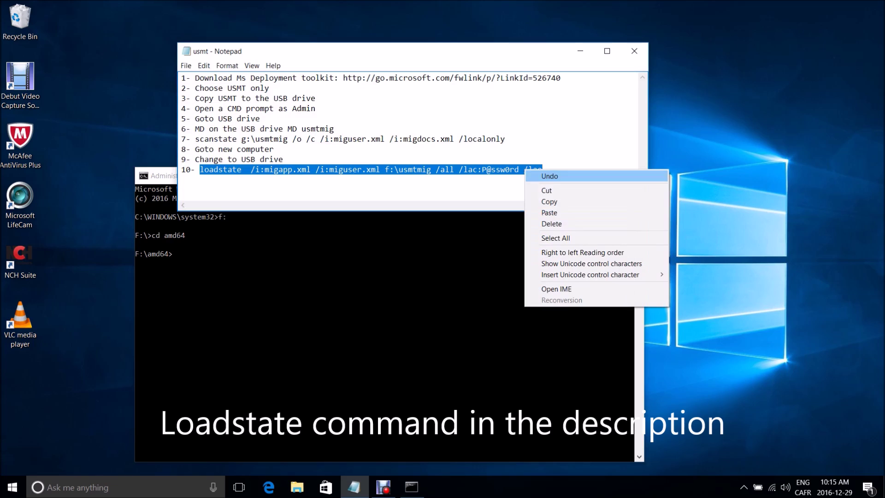
click(549, 202)
key(alt+Tab)
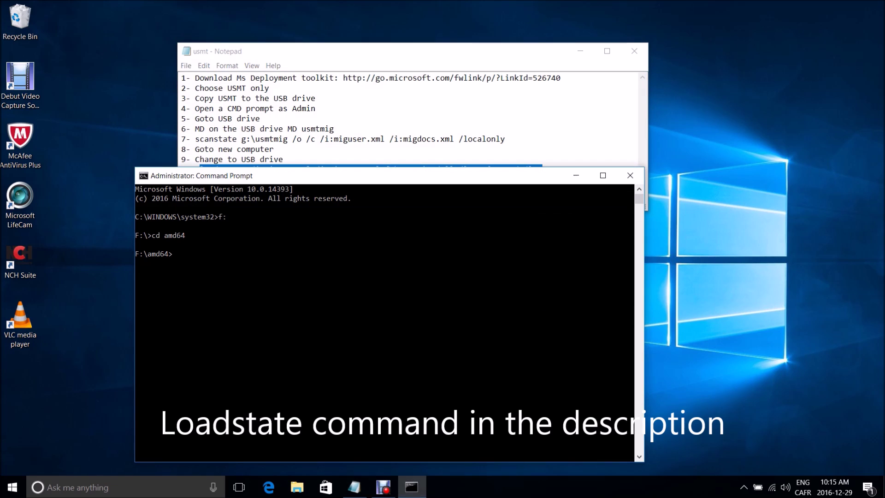
key(ctrl+v)
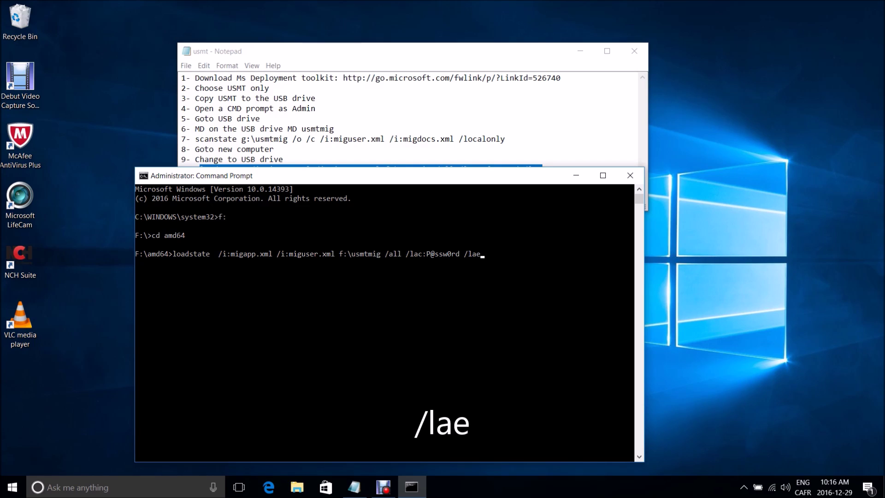
key(Return)
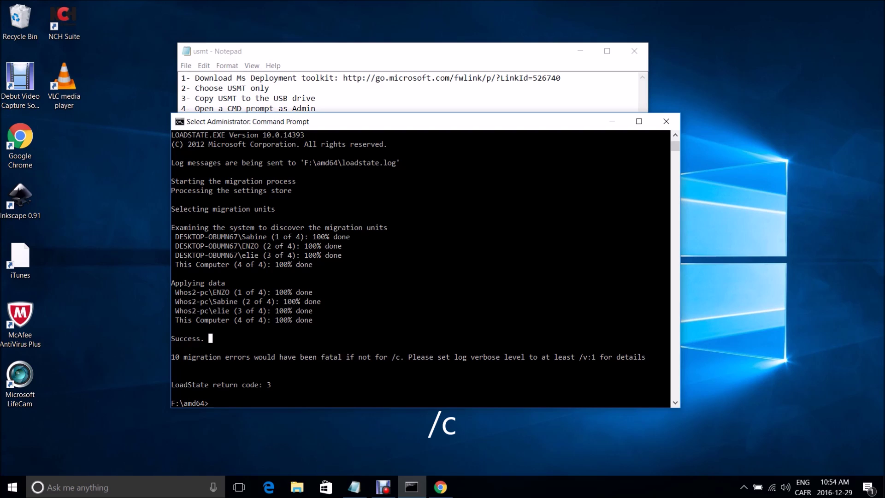
Highlight the /c switch in the loadstate error message and command line, then let loadstate resume
drag(388, 357, 400, 357)
click(368, 357)
scroll(368, 357, up, 1)
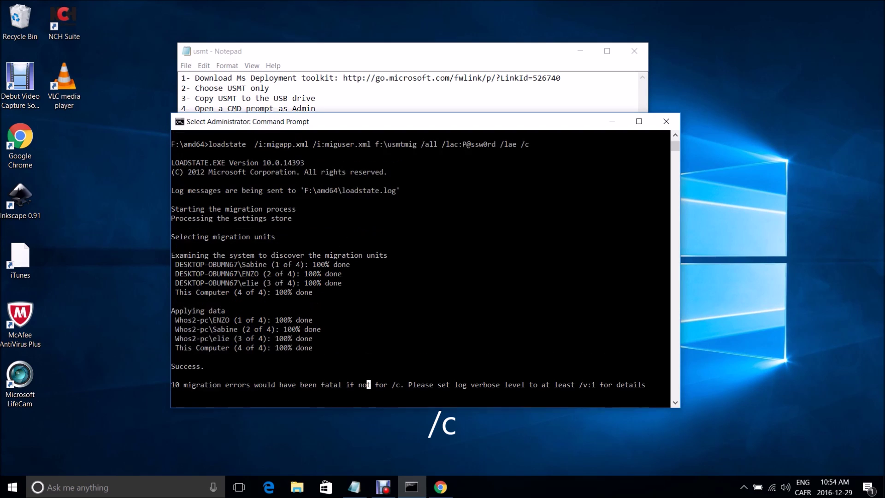
drag(521, 144, 528, 144)
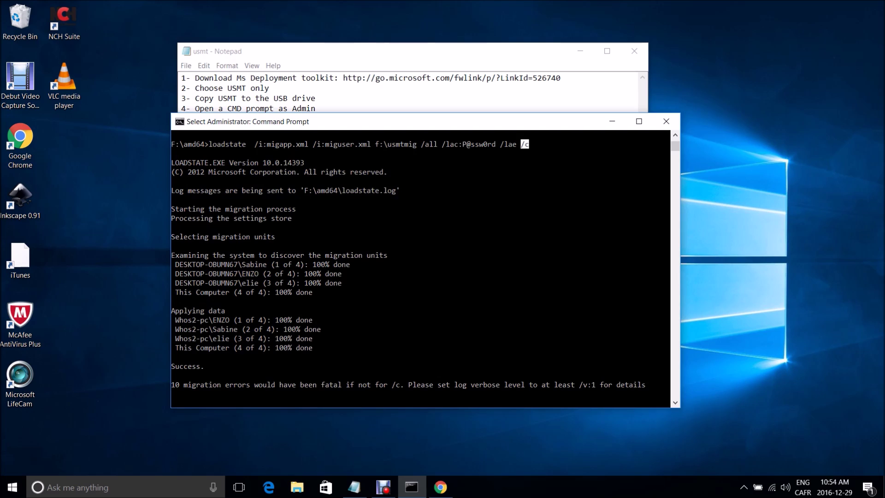
key(Return)
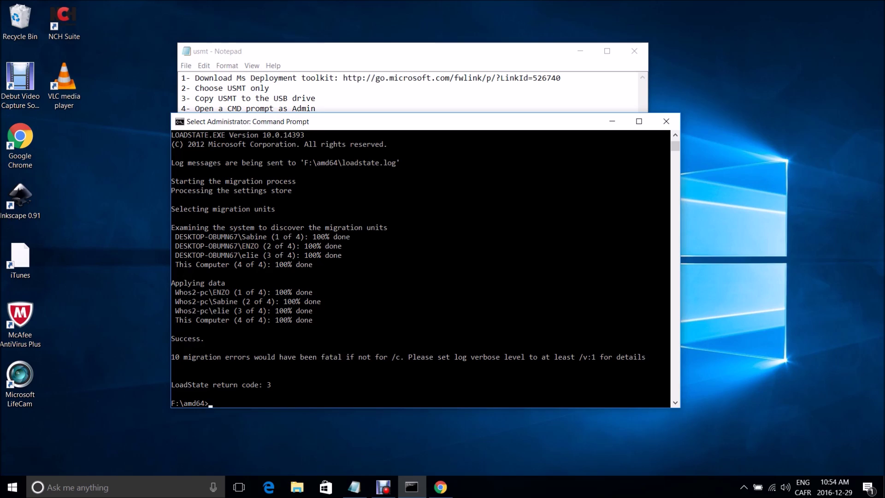
key(super+s)
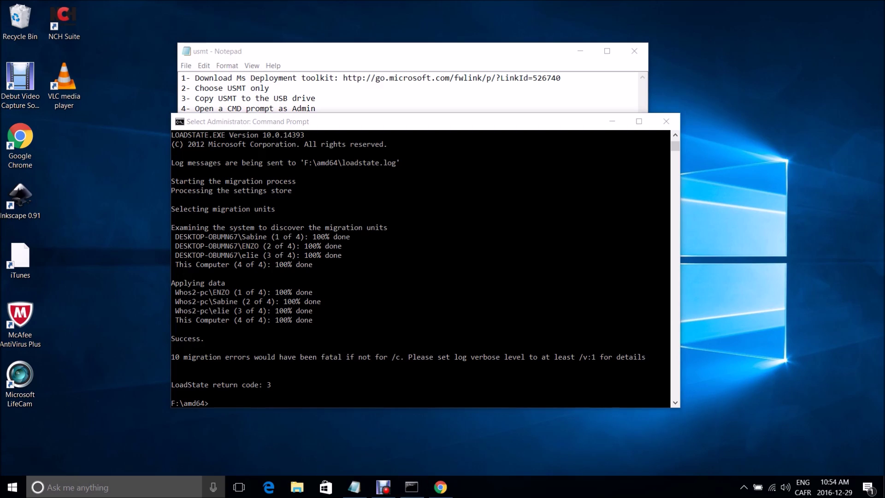
Search 'user' and open Manage another account to confirm the migrated user accounts
text(user)
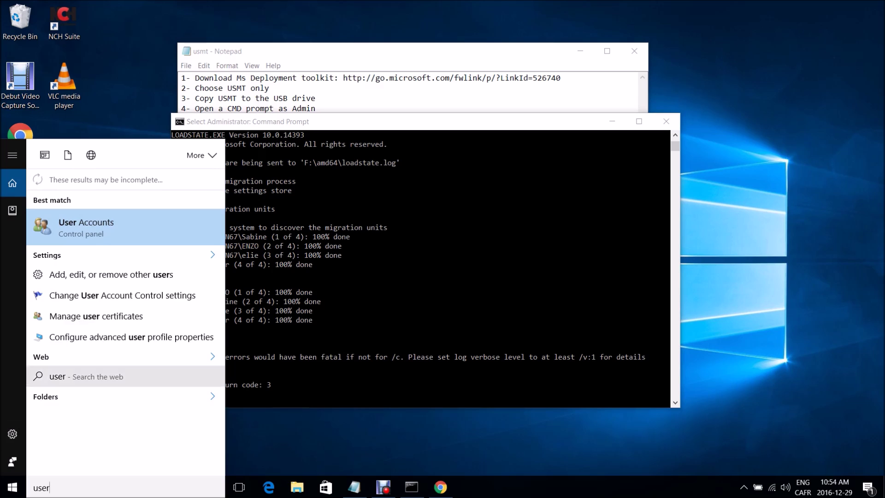
key(Return)
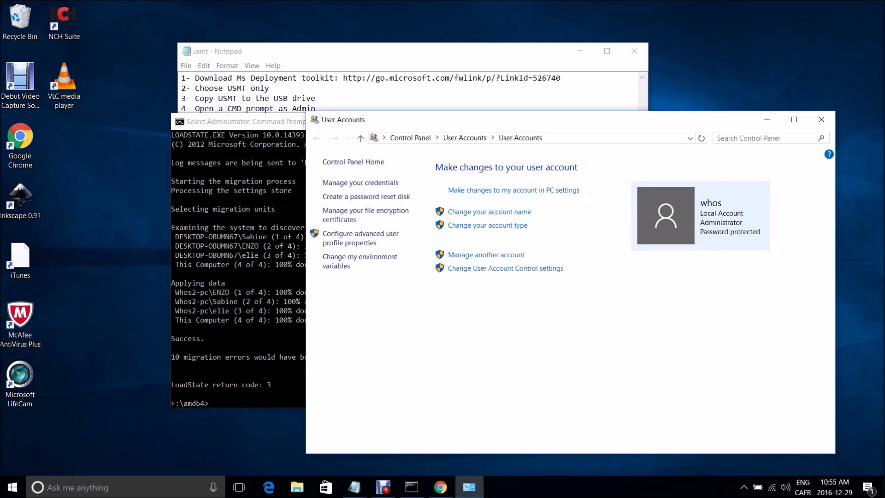
click(487, 254)
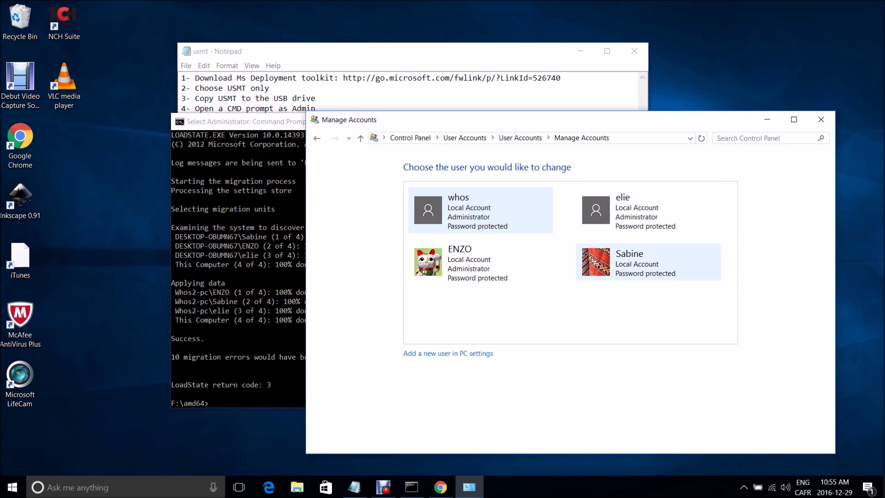
Minimize the account list and show Local Disk (C:) in File Explorer
click(767, 119)
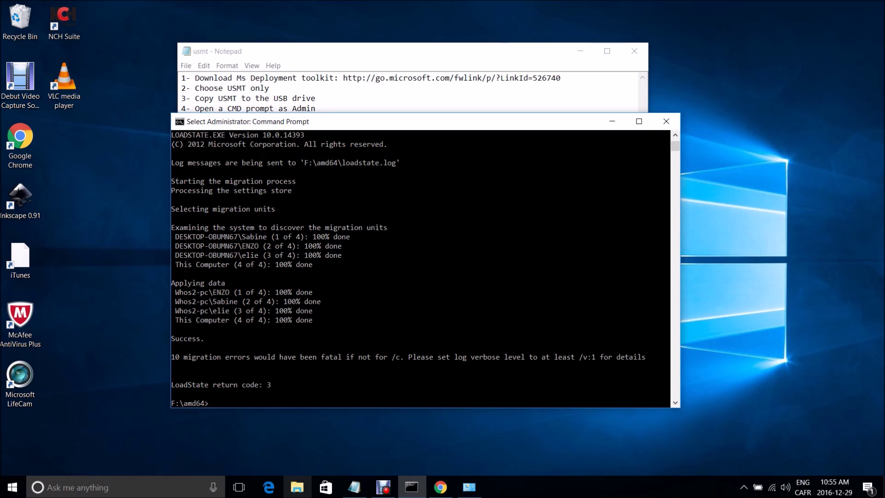
click(297, 487)
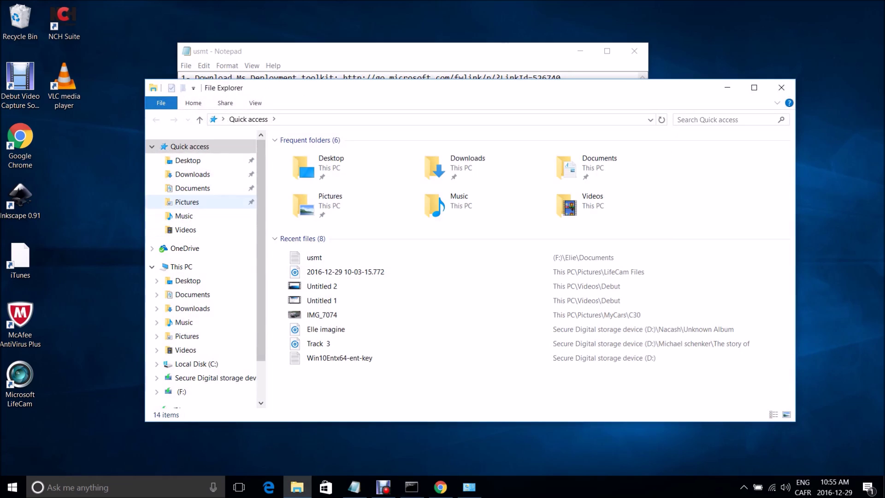
click(197, 364)
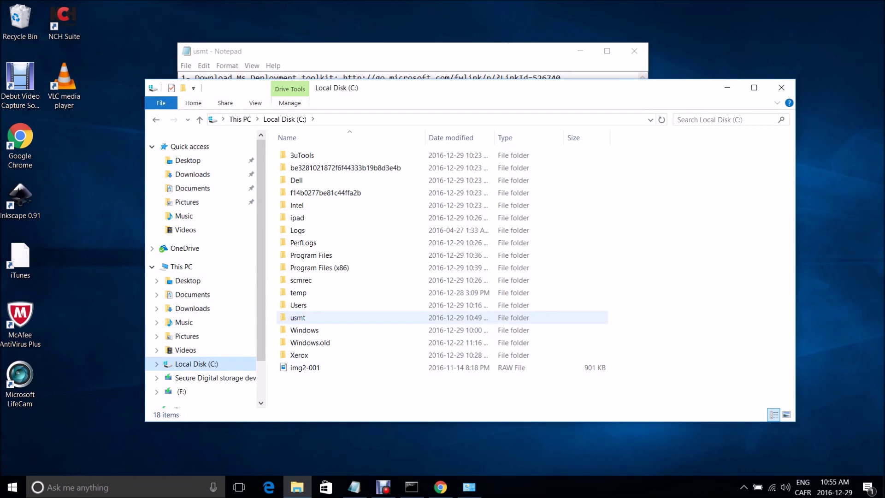